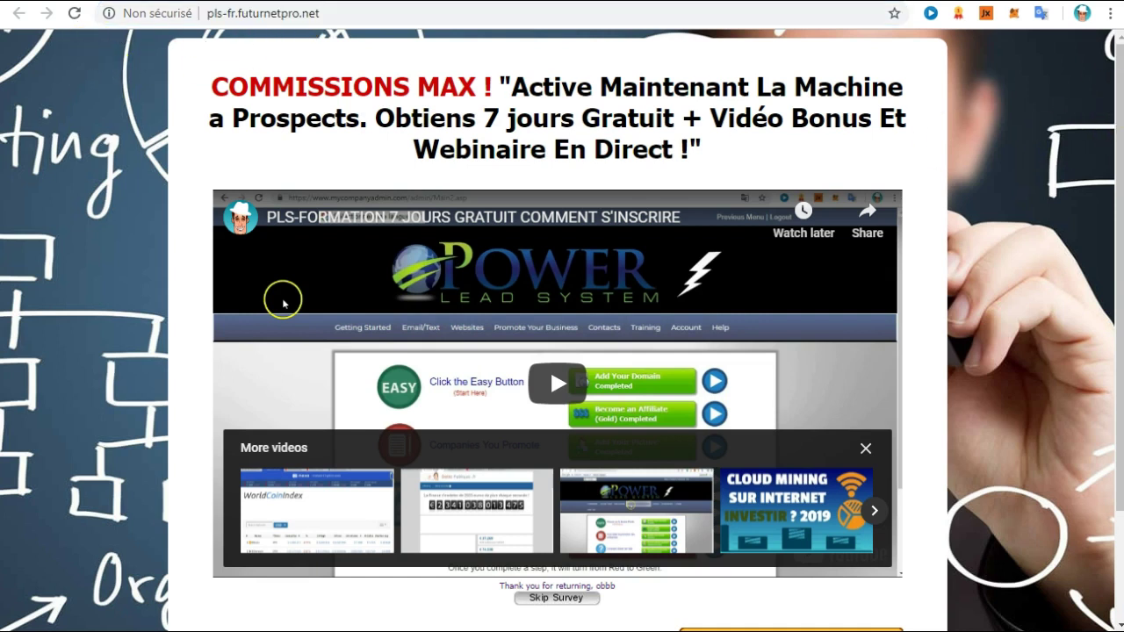
Look over the pls-fr.futurnetpro.net page, and read the Get HTTPS questions down to the certificate cost and domain list.
left_click_drag(1117, 100, 1083, 226)
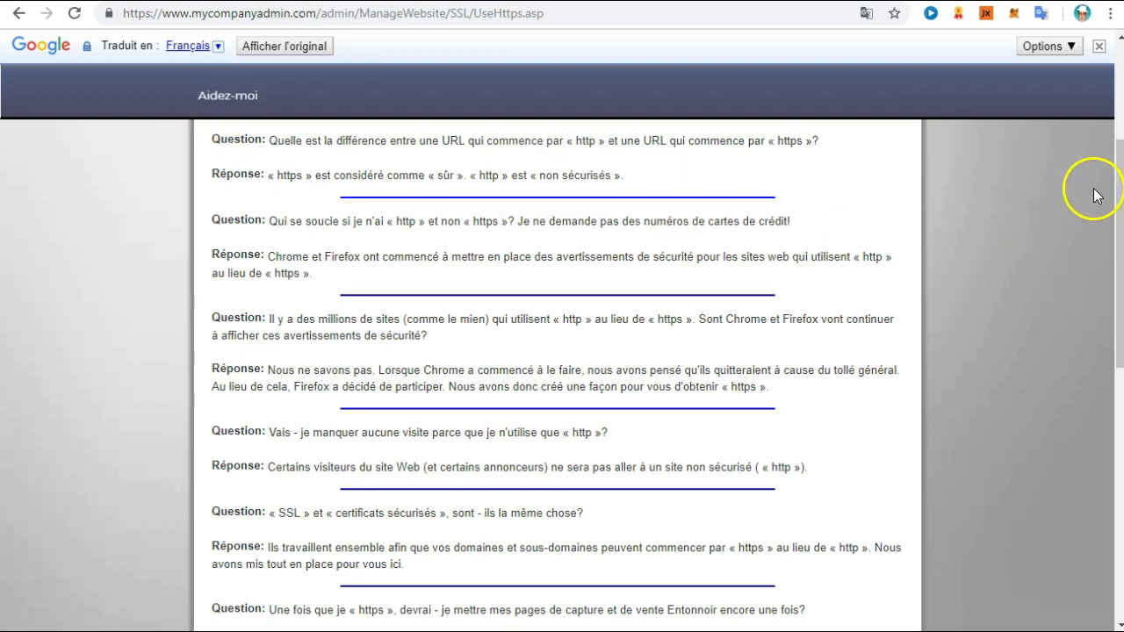
left_click_drag(1115, 200, 1117, 454)
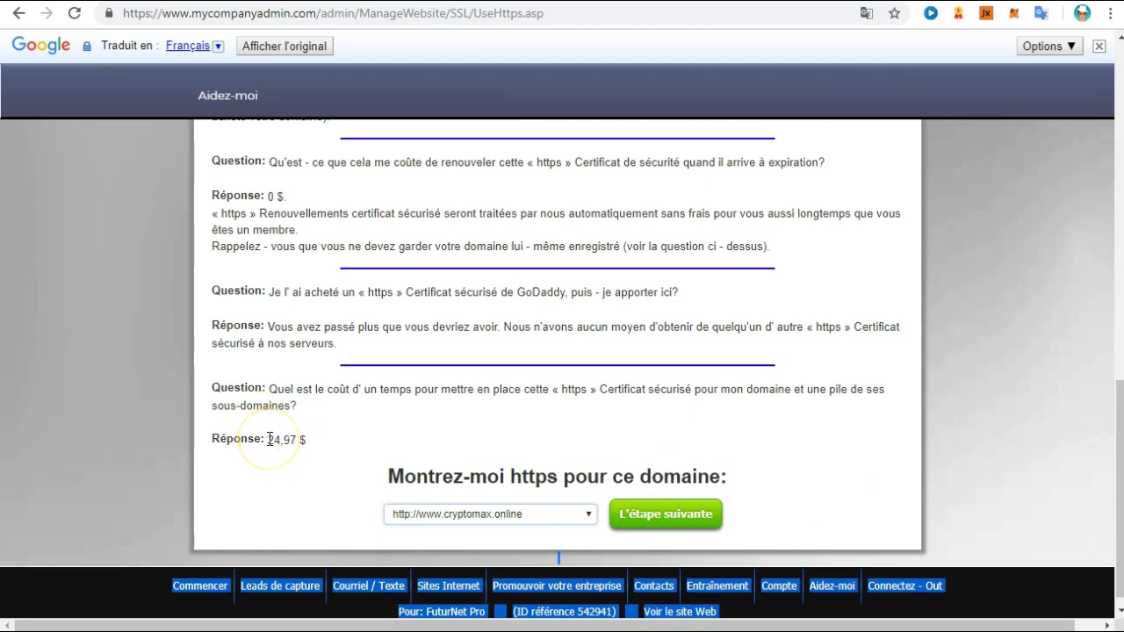
mouse_move(270, 439)
left_click(587, 516)
left_click(591, 465)
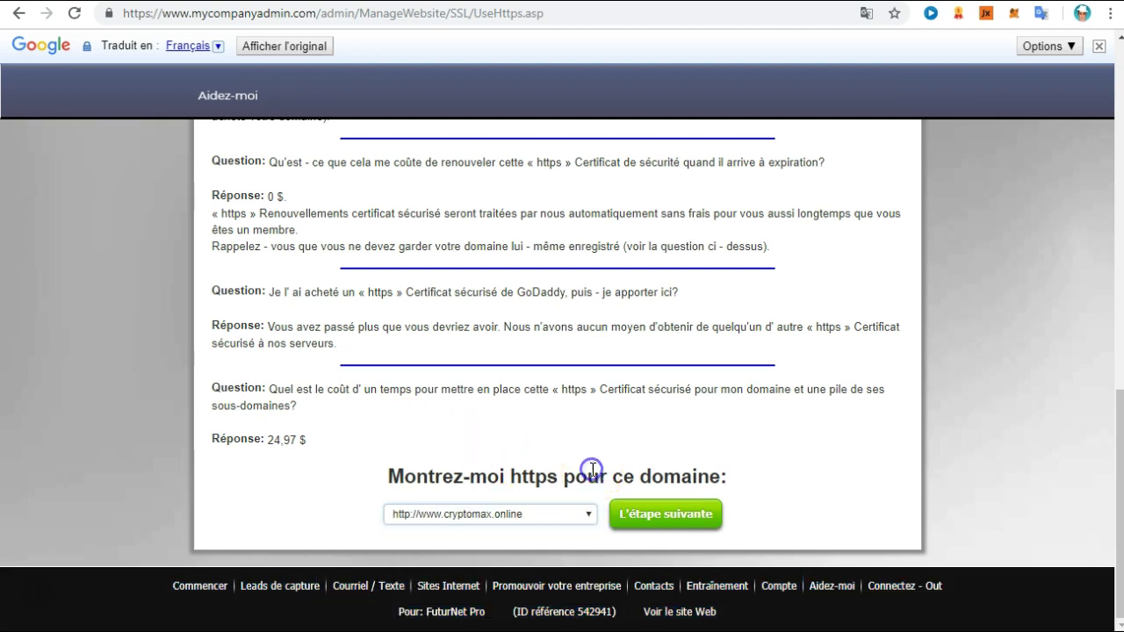
left_click(816, 476)
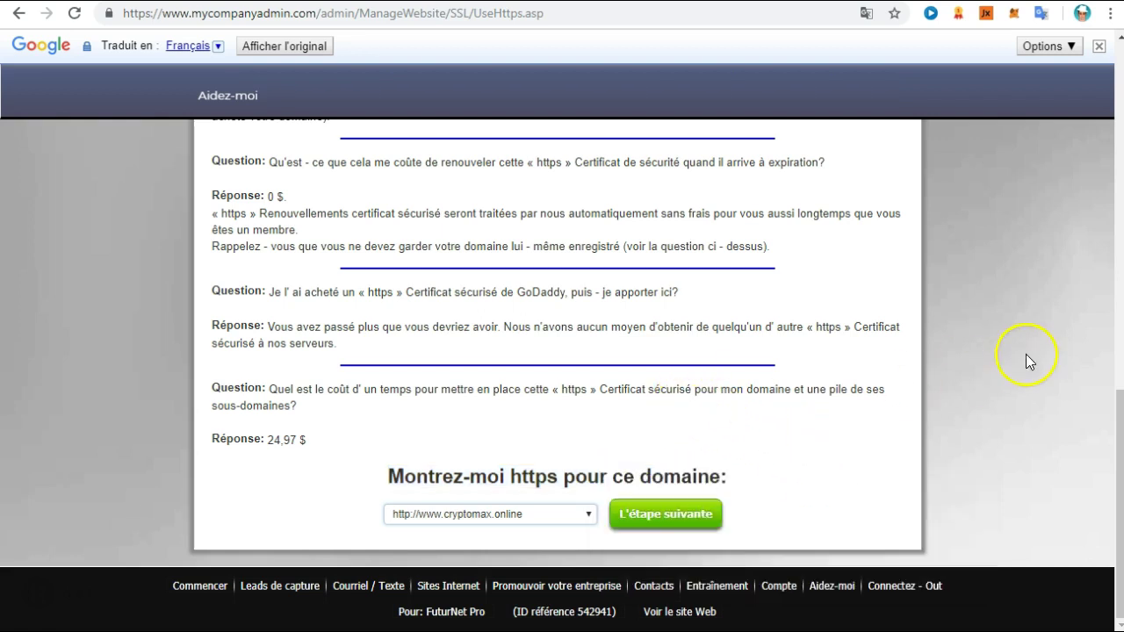
Open the page for managing domains and sub-domains and view its full list of domain names.
left_click_drag(1114, 434, 1105, 101)
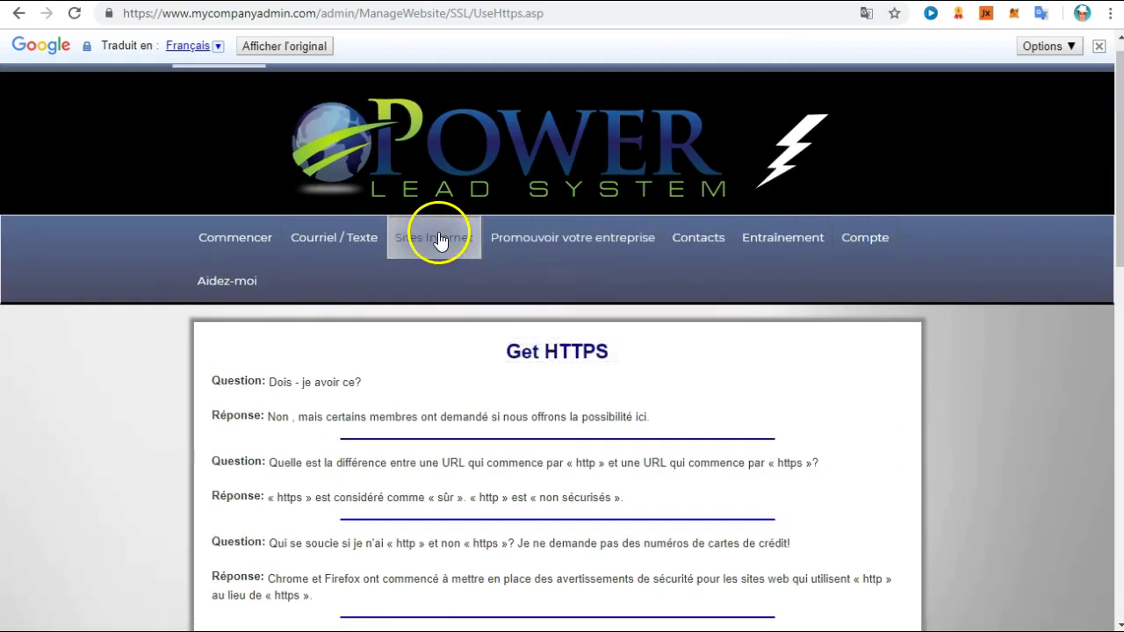
mouse_move(439, 241)
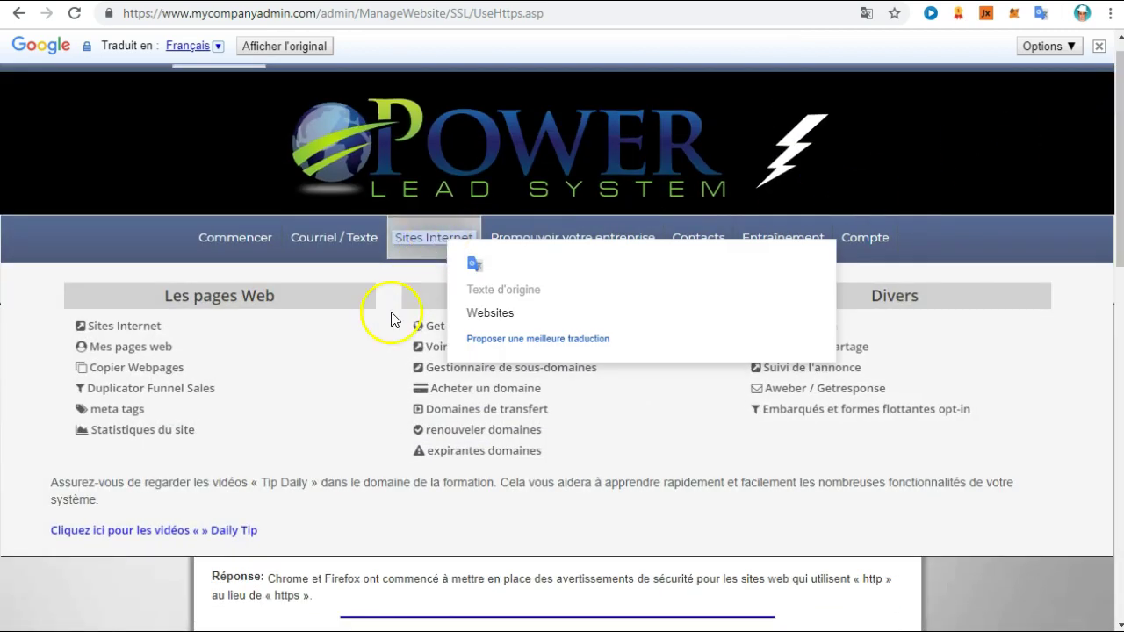
left_click(461, 354)
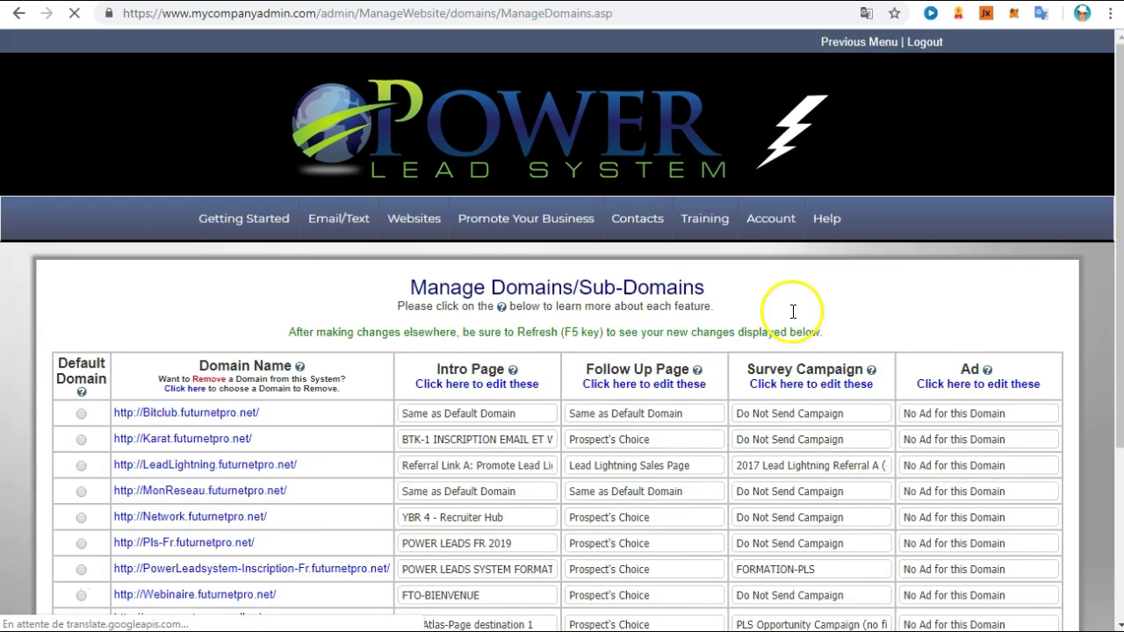
scroll(1098, 146, "down", 5)
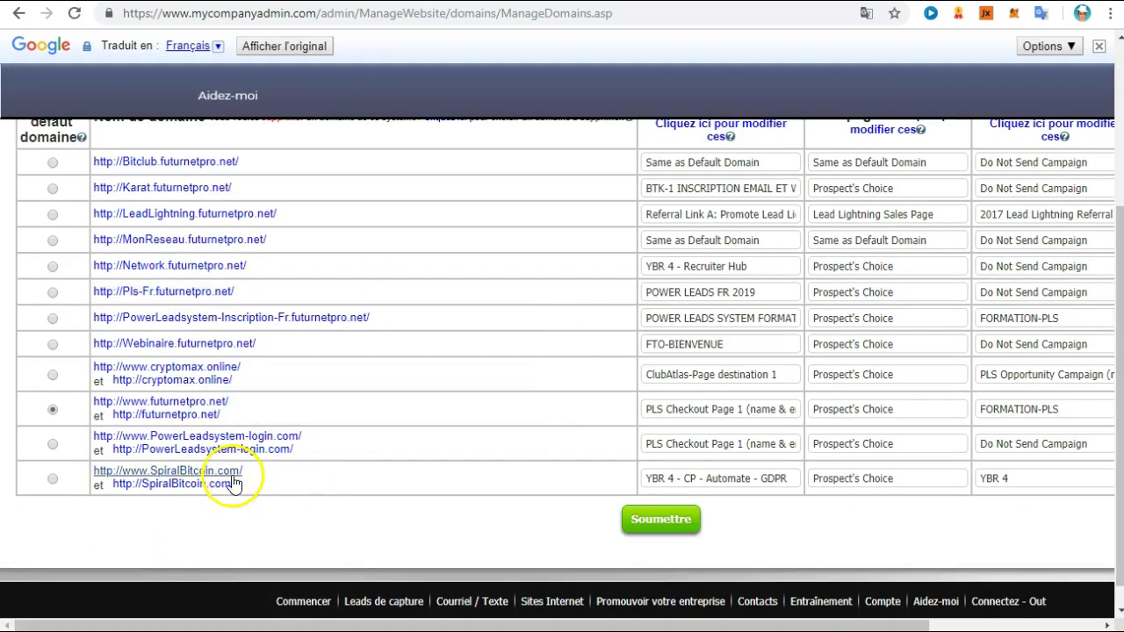
left_click(172, 401)
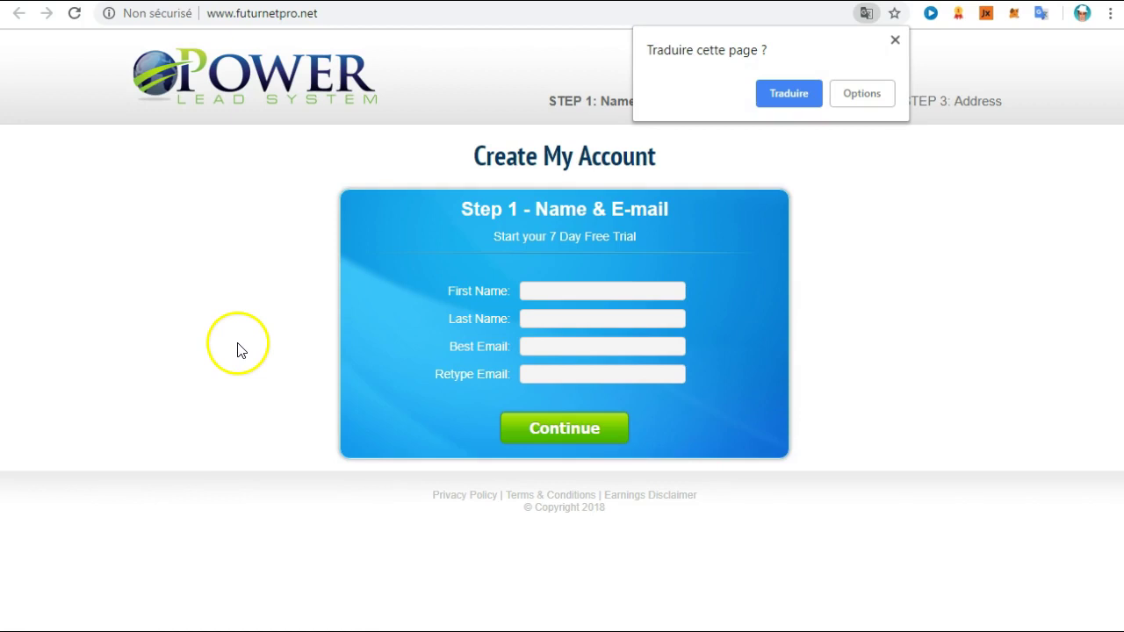
left_click(896, 42)
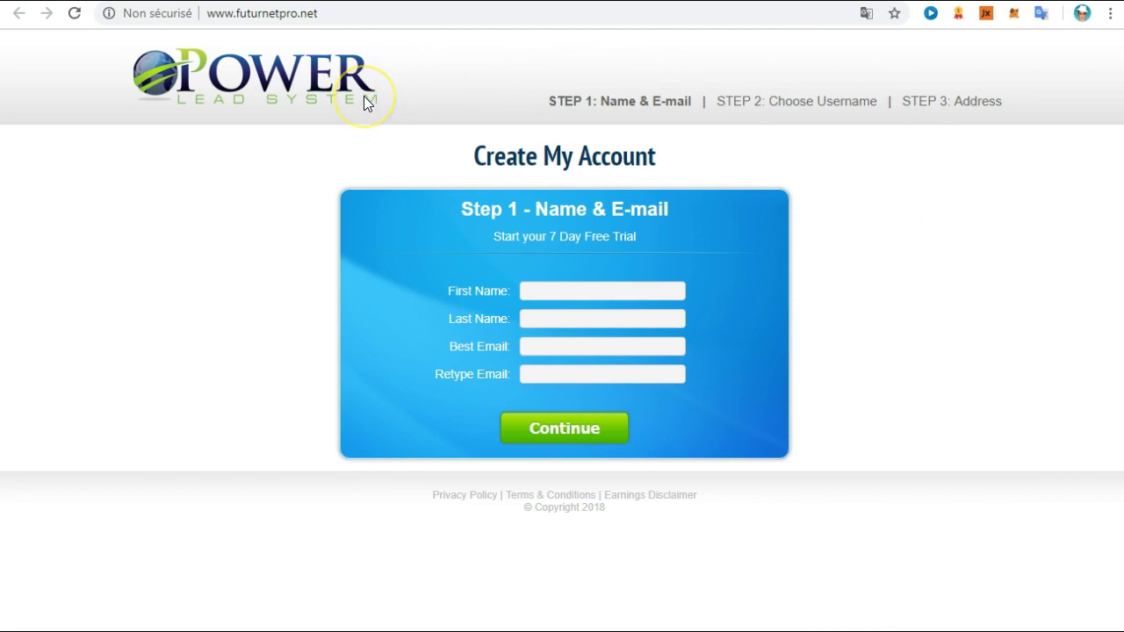
left_click(238, 18)
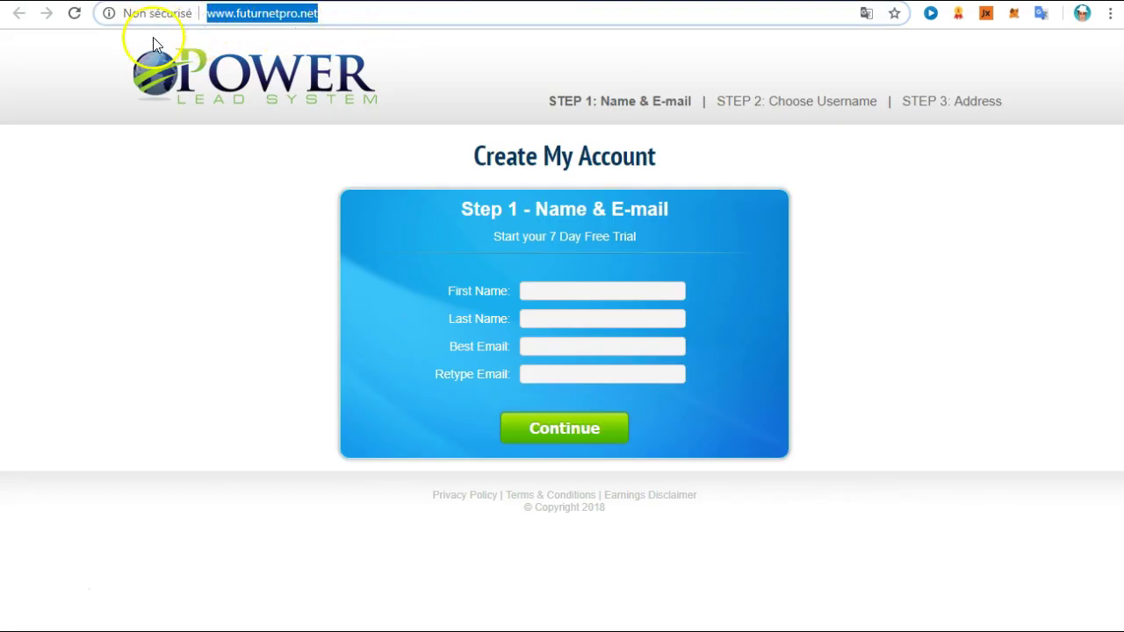
left_click(154, 44)
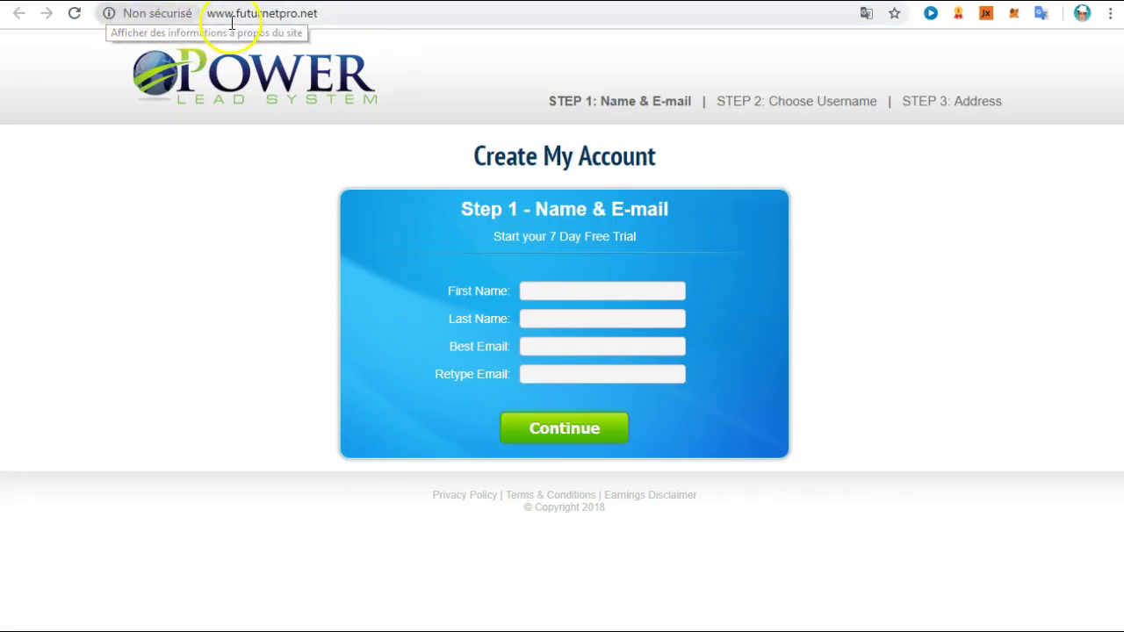
left_click(303, 16)
key("ctrl+c")
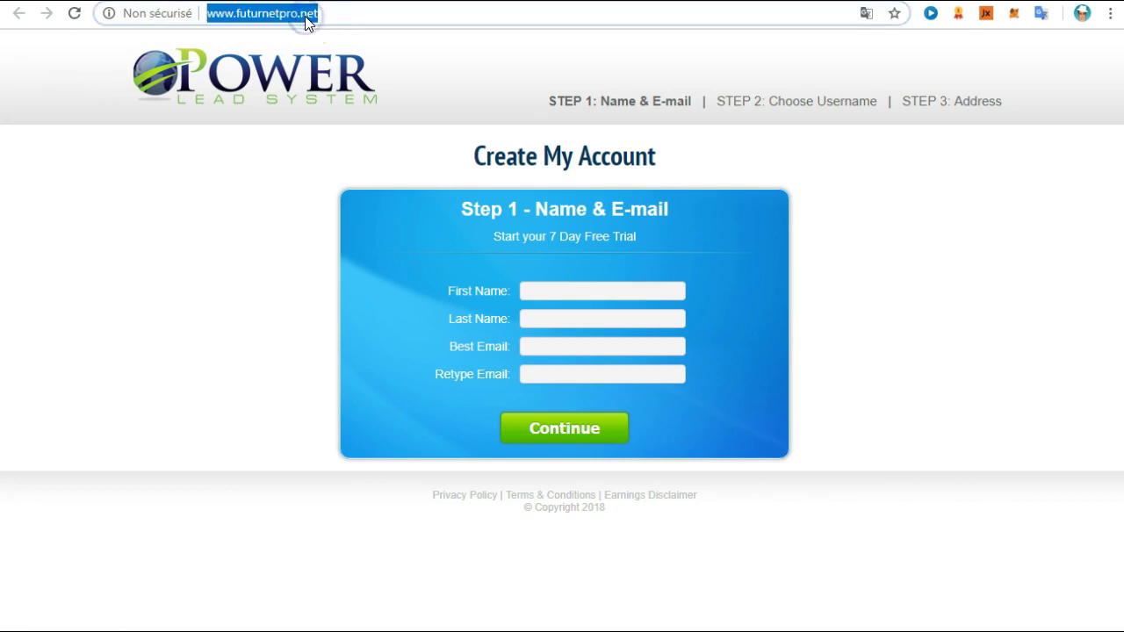
right_click(306, 22)
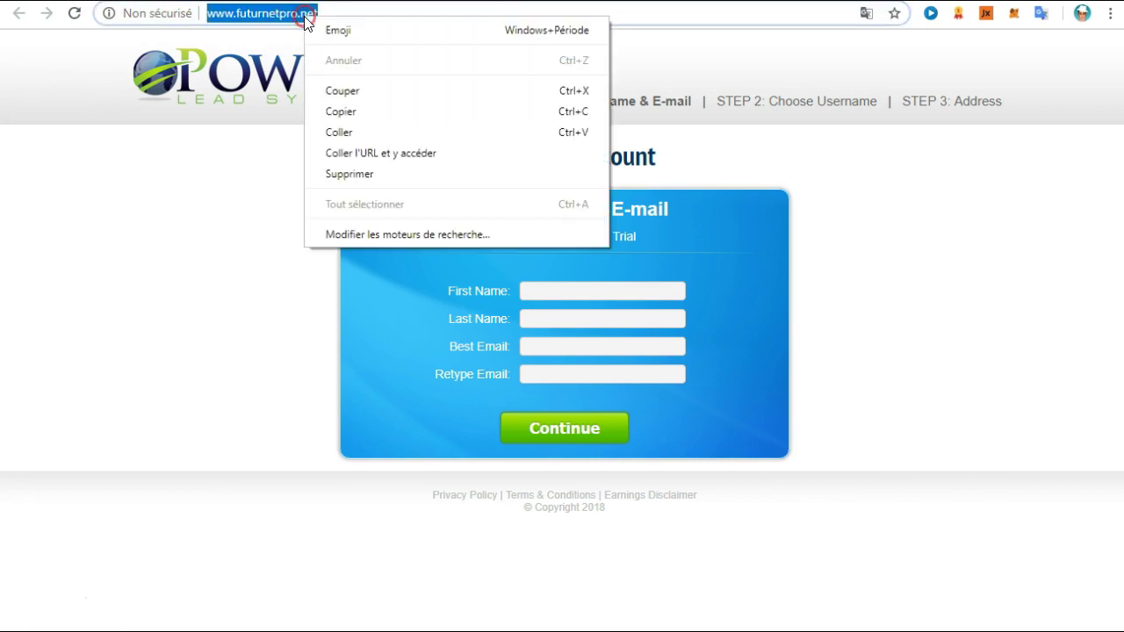
left_click(272, 22)
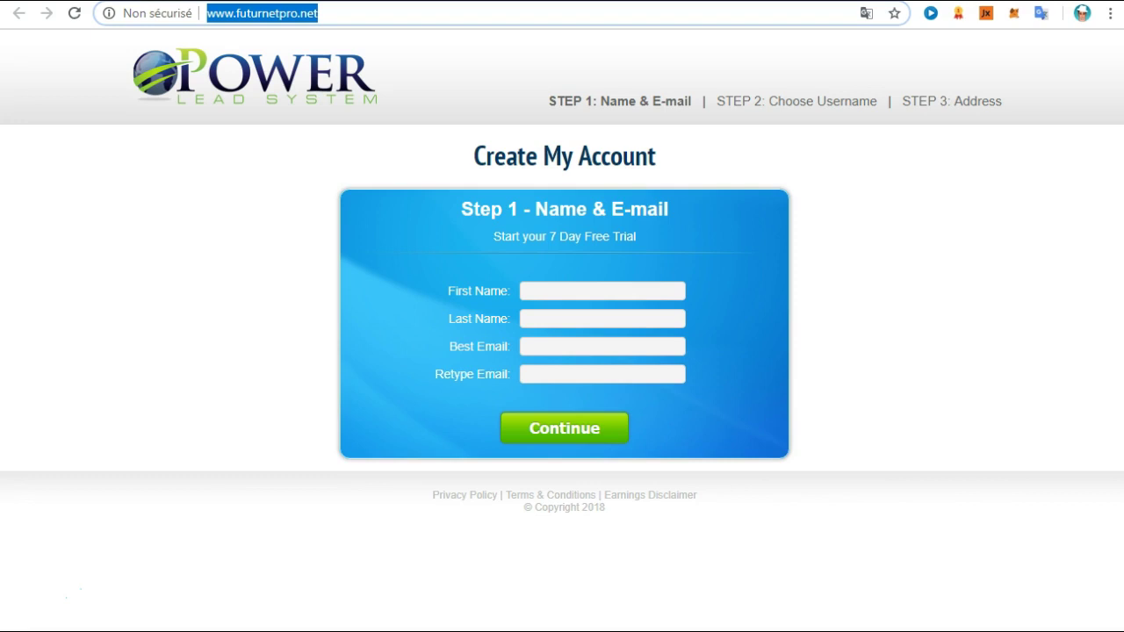
key("ctrl+t")
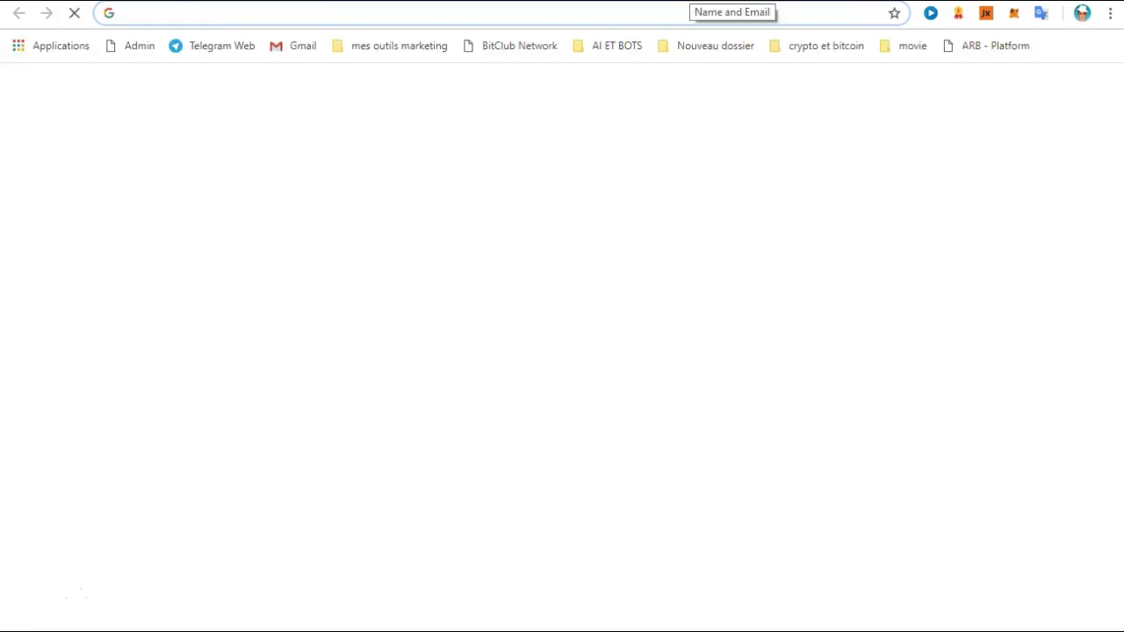
left_click(155, 15)
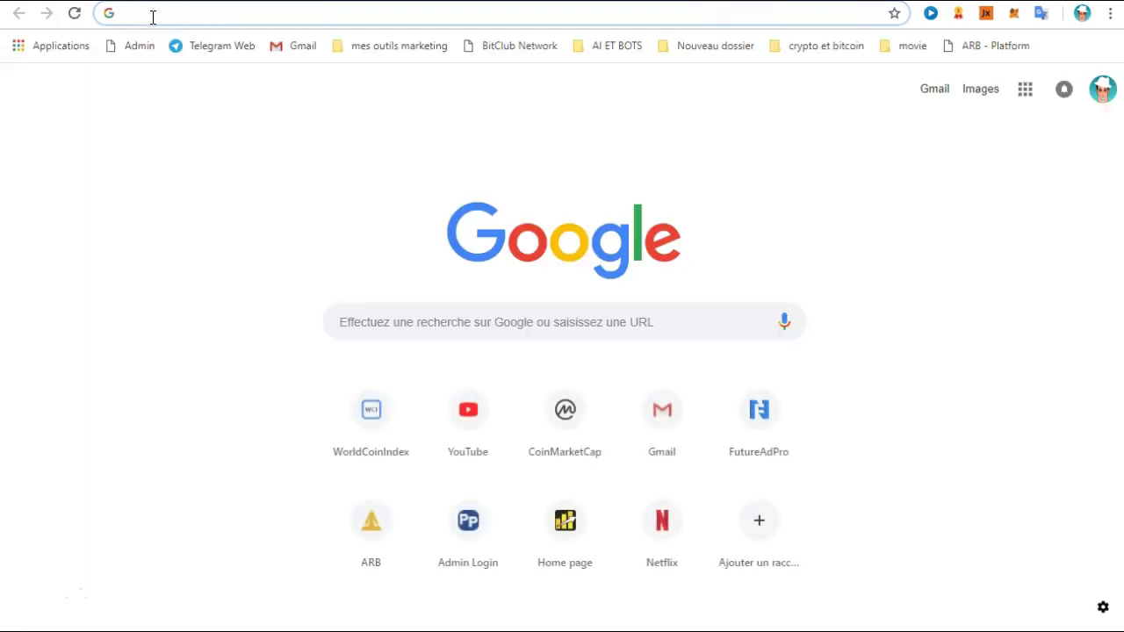
key("ctrl+v")
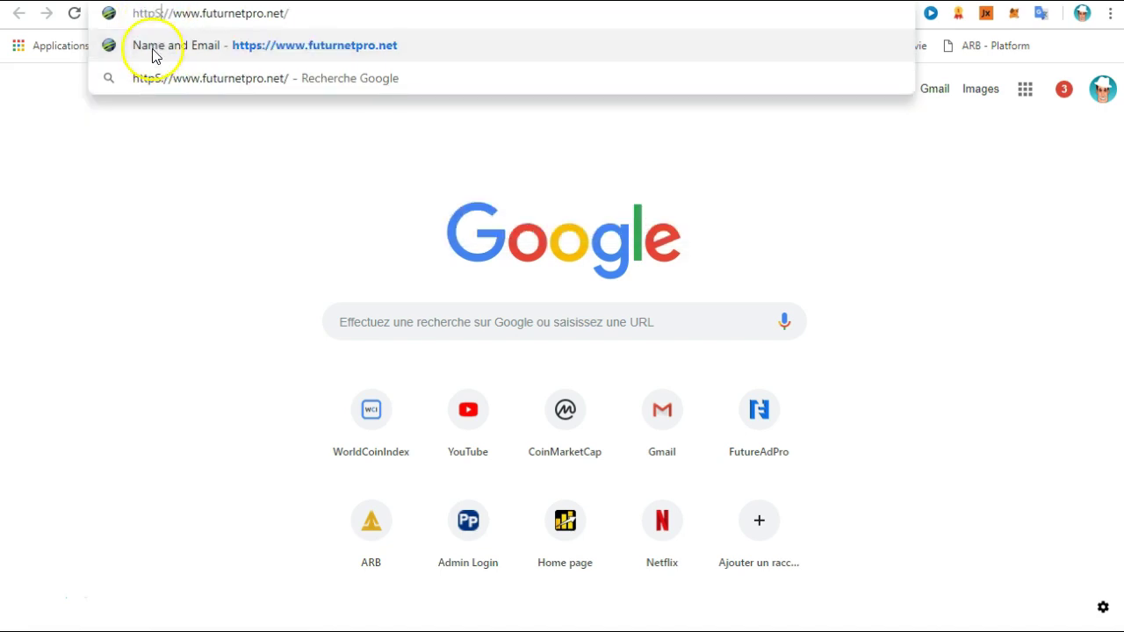
type("S")
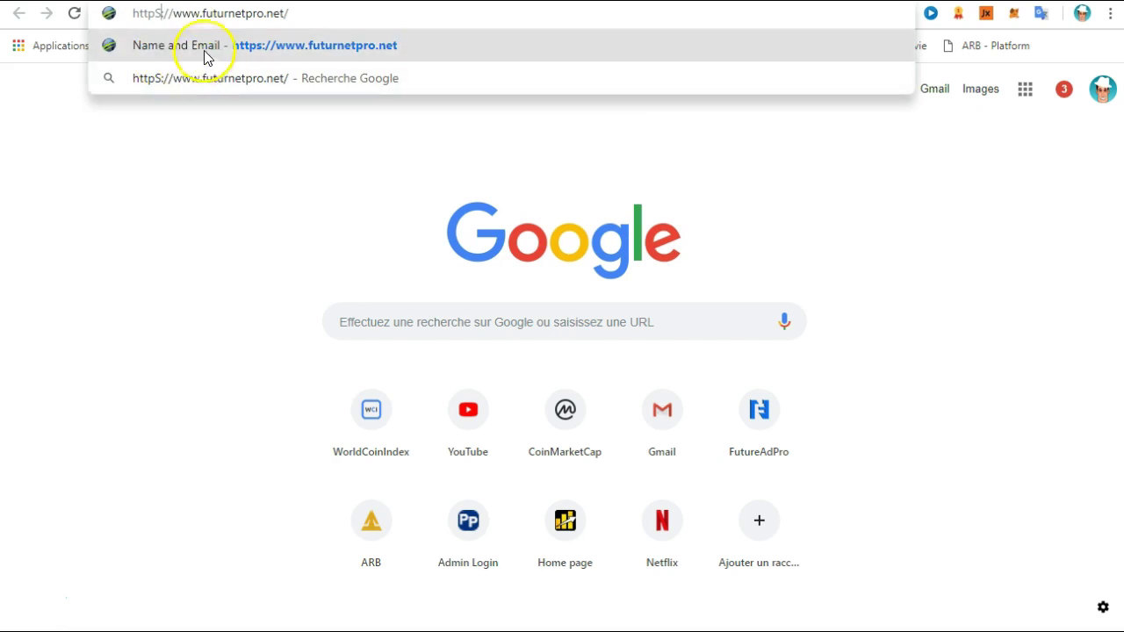
left_click(267, 51)
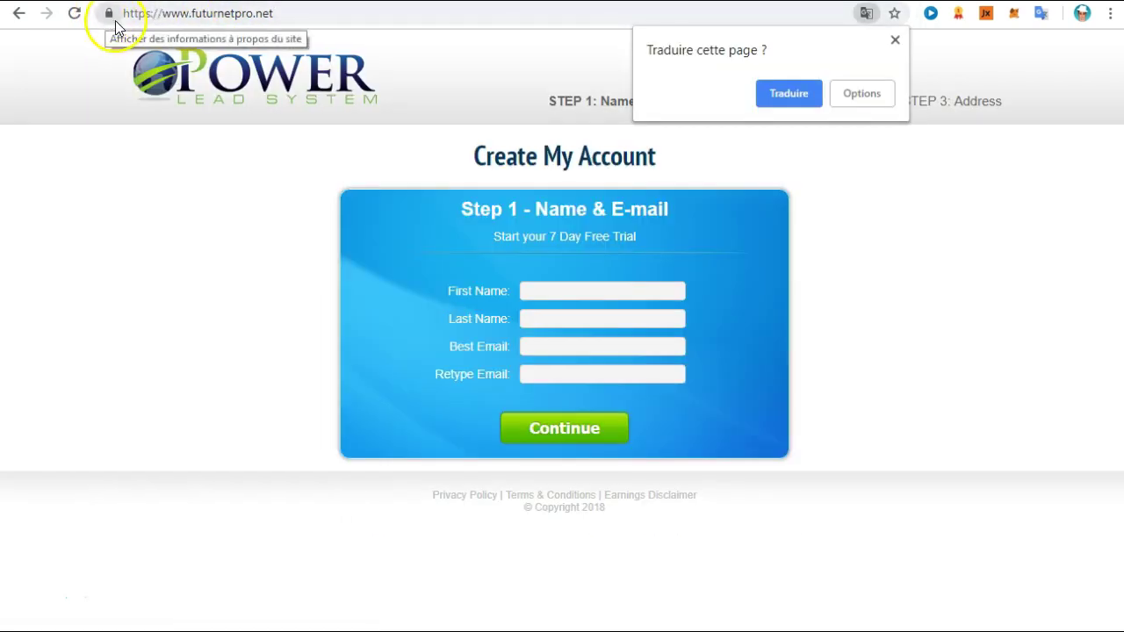
left_click(171, 18)
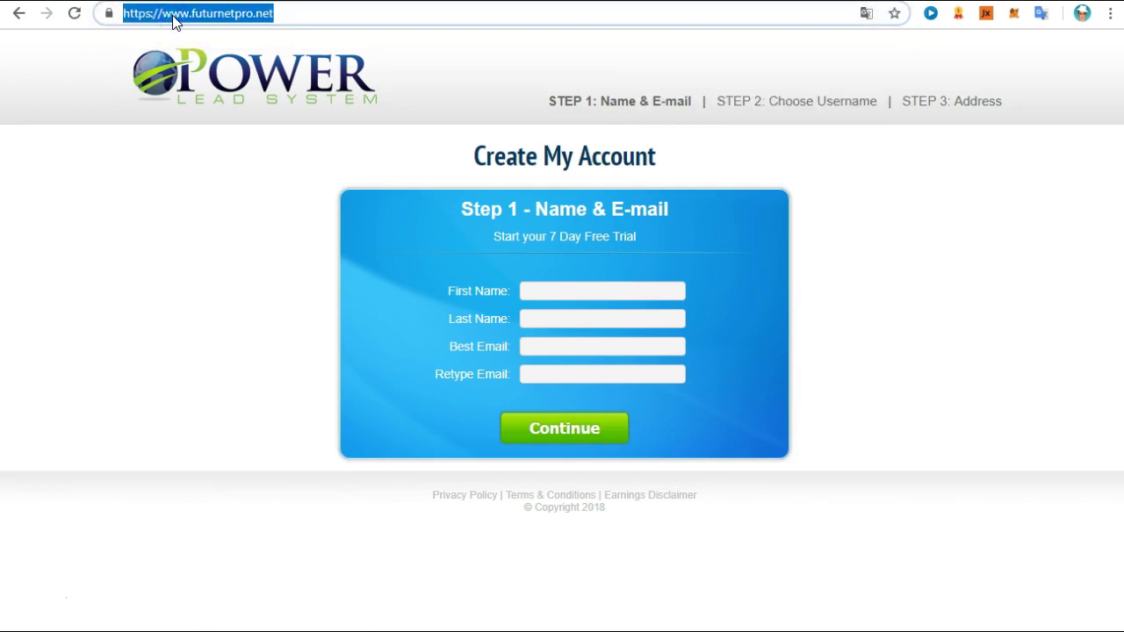
left_click(158, 226)
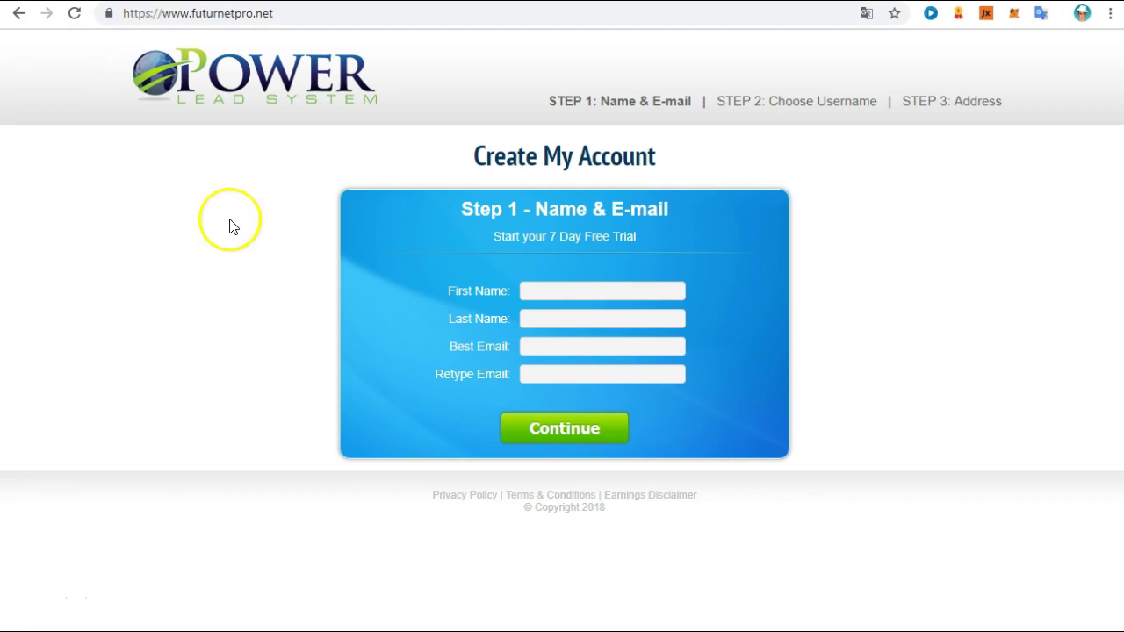
left_click(667, 14)
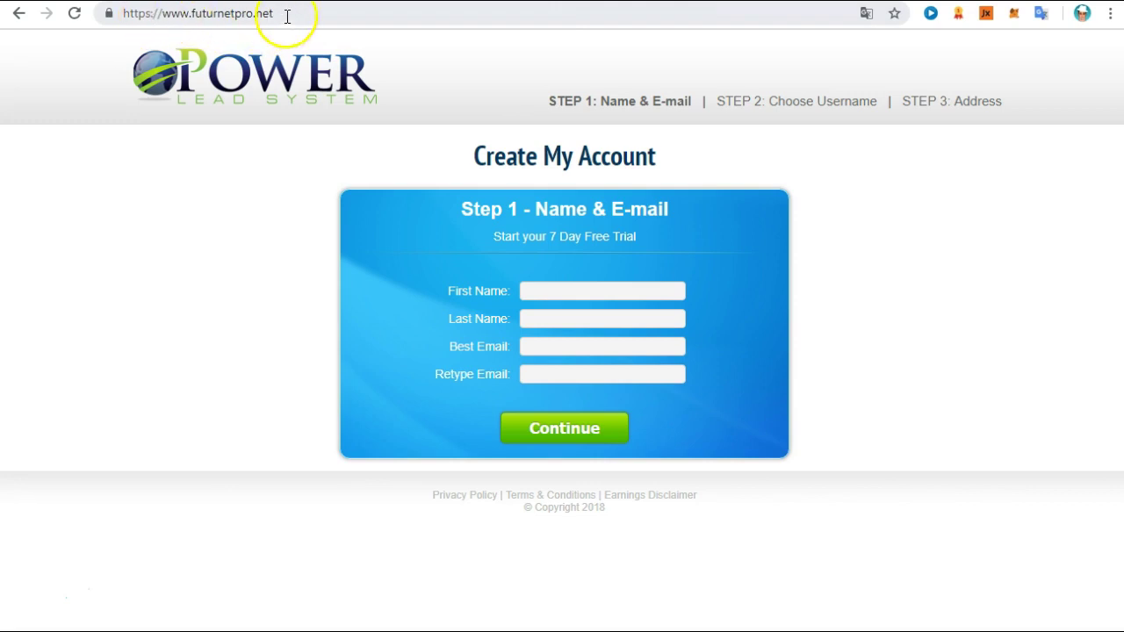
left_click(288, 14)
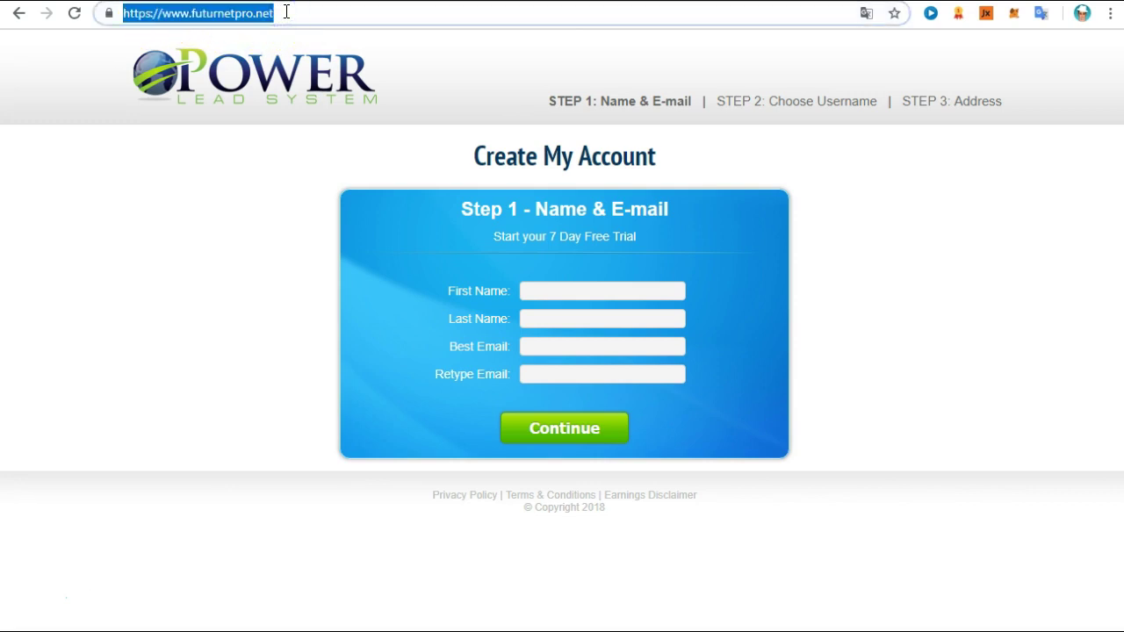
left_click(211, 193)
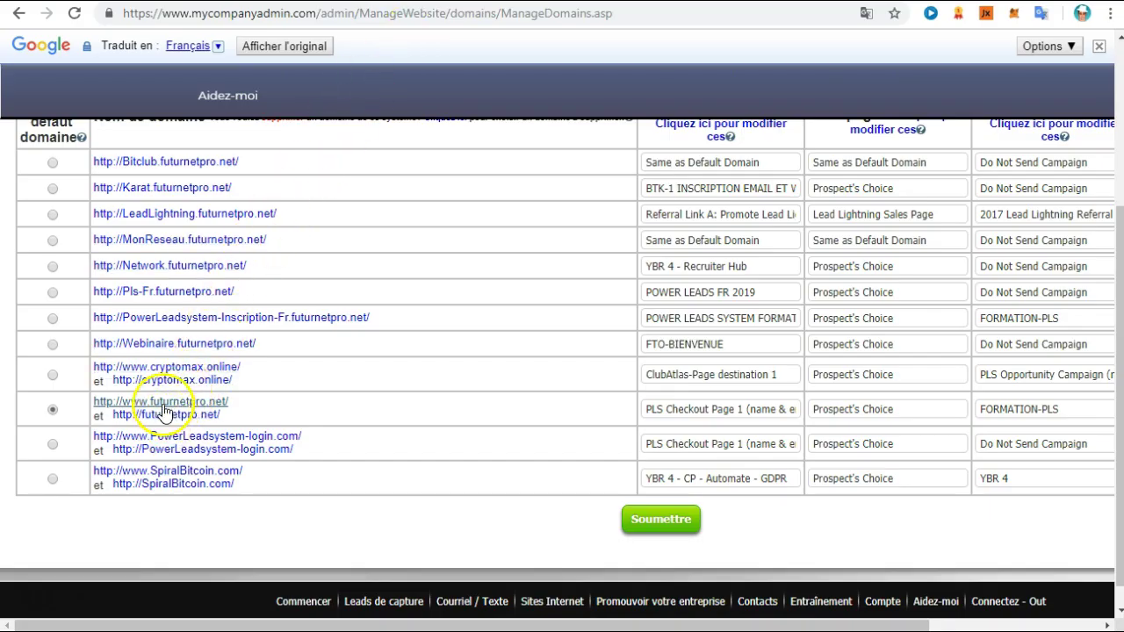
left_click(153, 294)
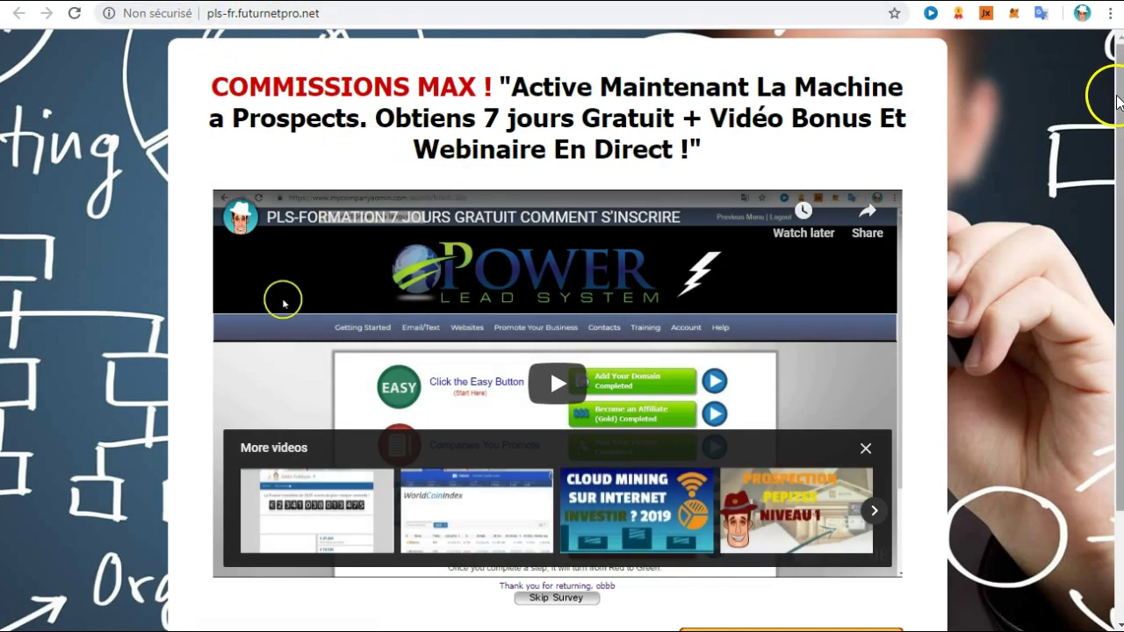
left_click_drag(1115, 137, 1117, 205)
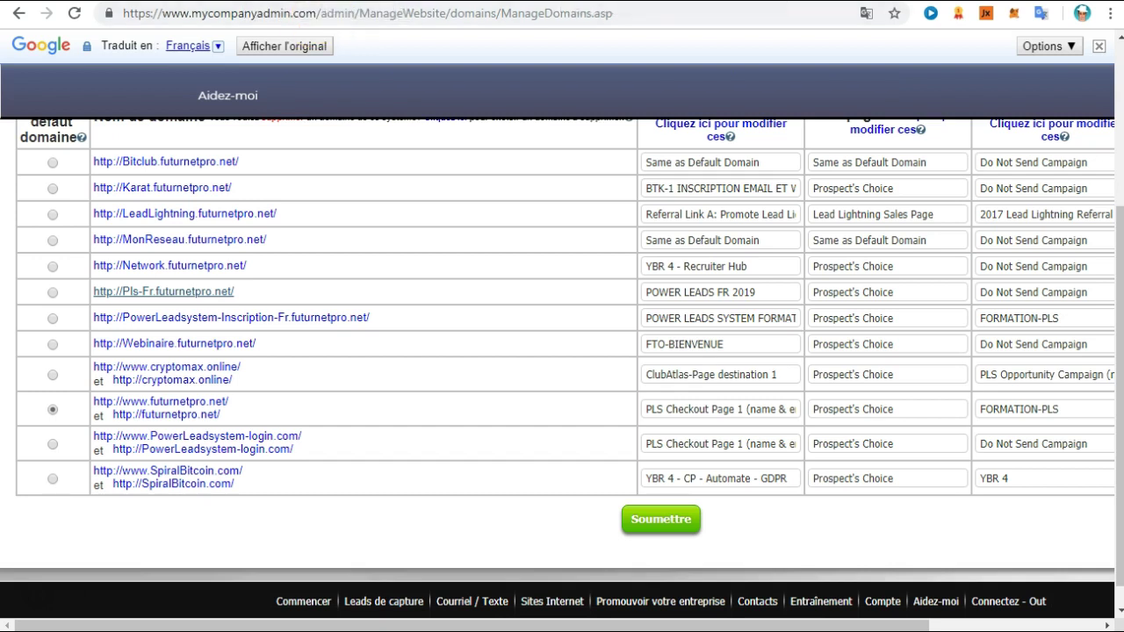
left_click(858, 1)
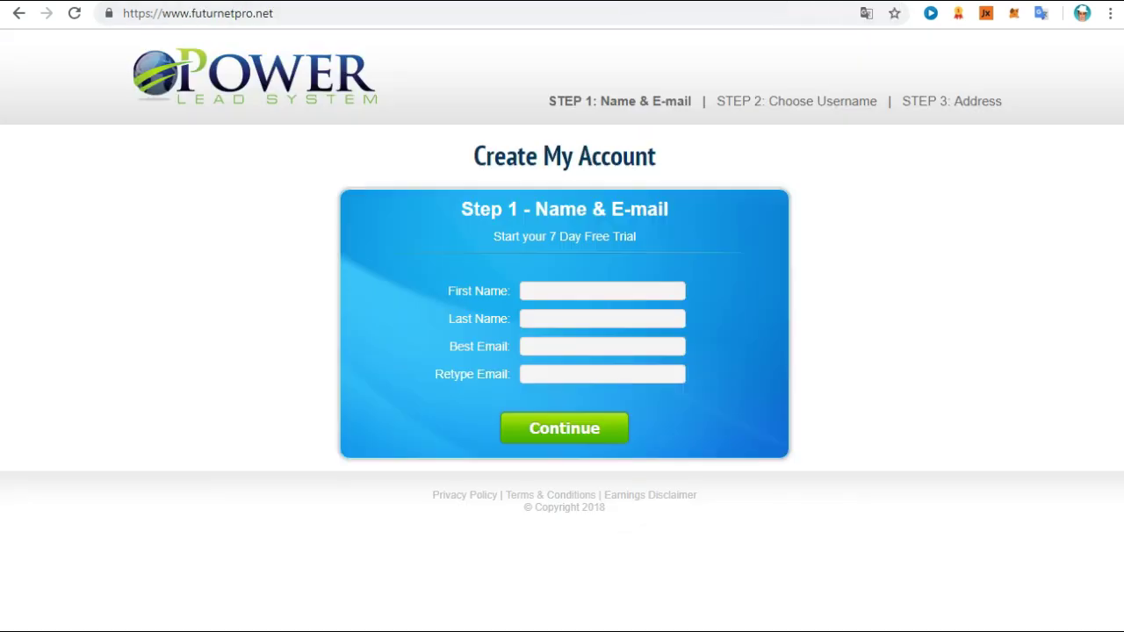
left_click(275, 14)
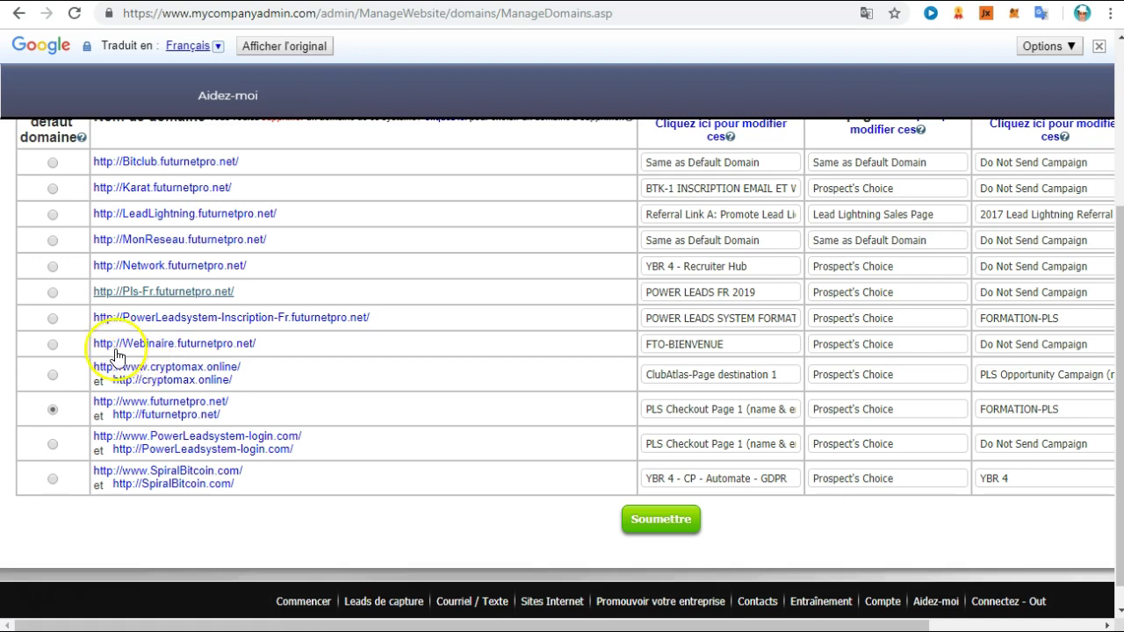
Reopen the Pls-Fr.futurnetpro.net sub-domain from the domain list and copy its page address.
mouse_move(112, 301)
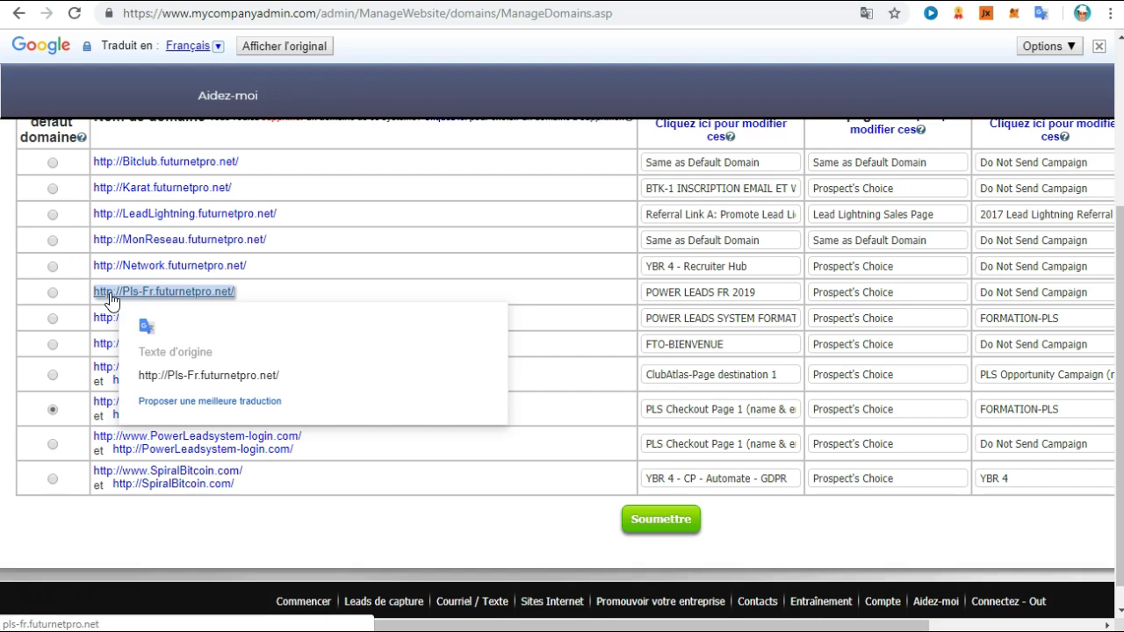
left_click(129, 295)
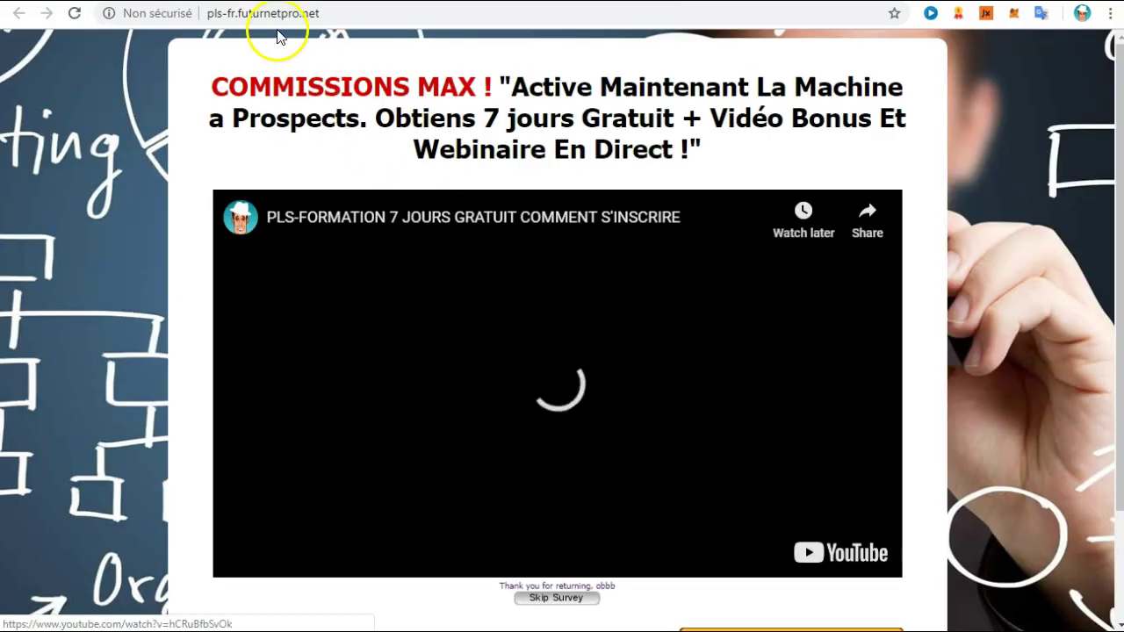
left_click(272, 16)
key("ctrl+c")
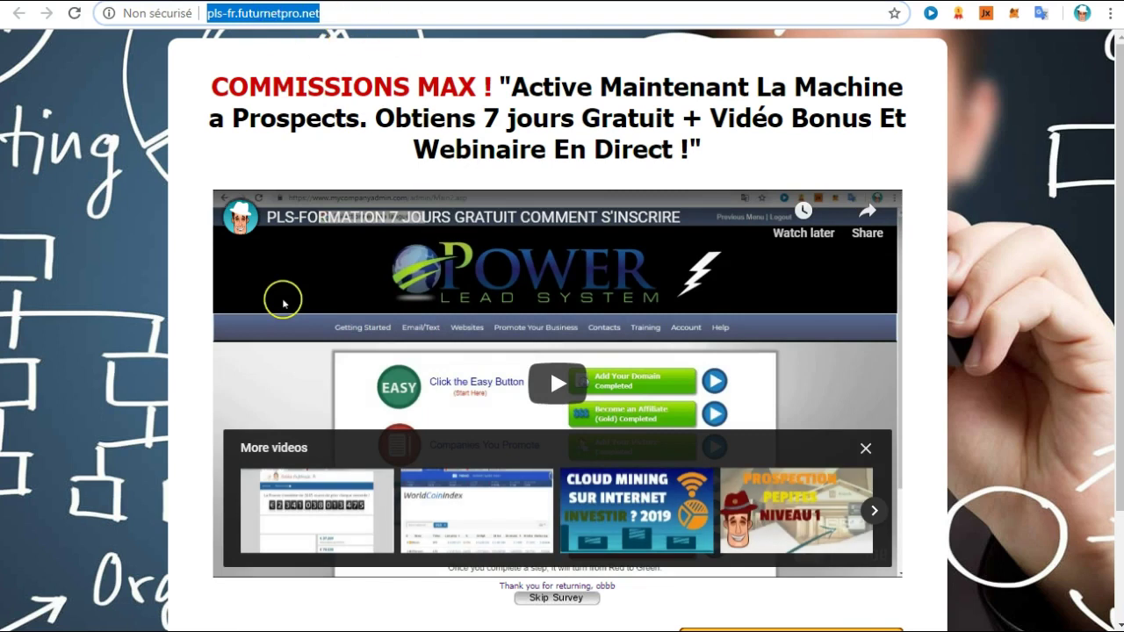
key("ctrl+t")
right_click(200, 18)
key("ctrl+v")
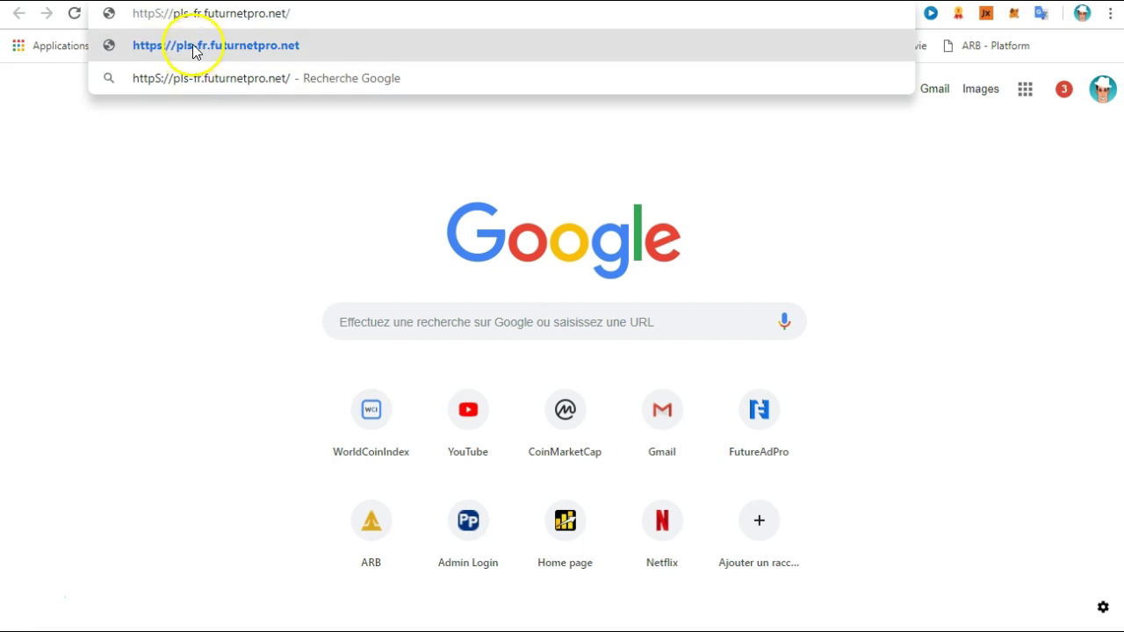
left_click(193, 46)
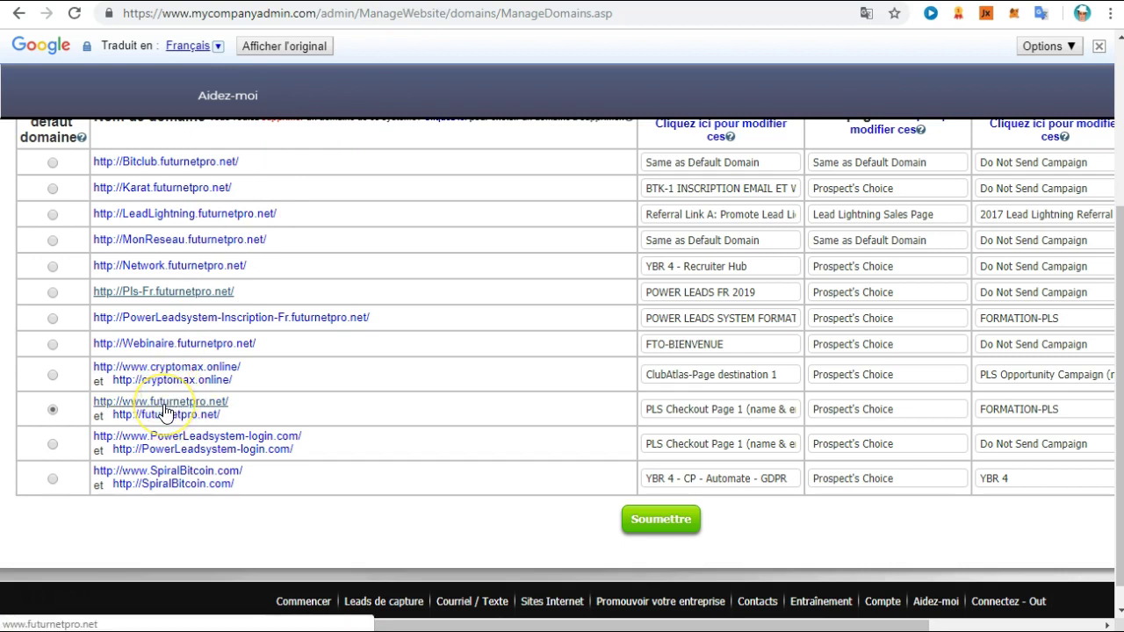
mouse_move(145, 416)
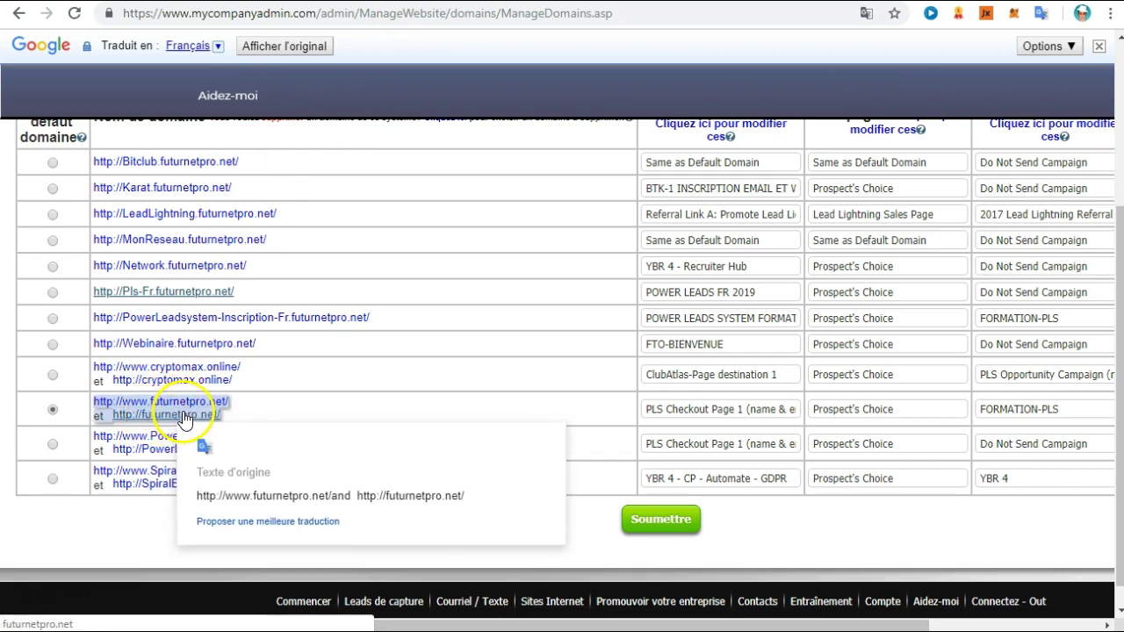